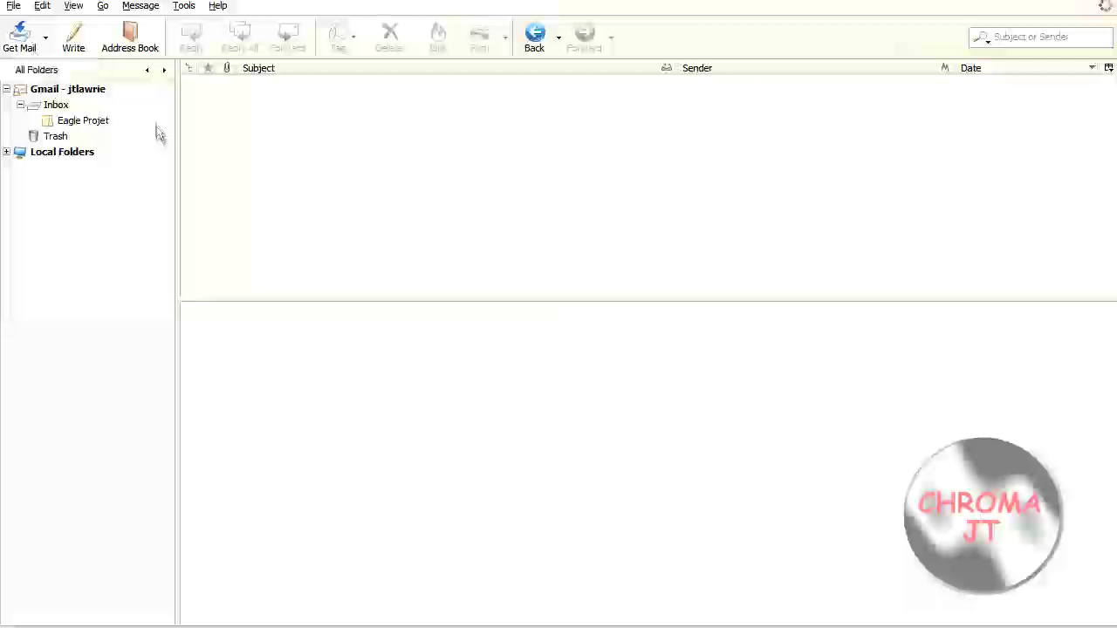
In the Eagle Projet folder, read 'Eagle Project Flyer' and its reply, then return to Inbox
left_click(61, 123)
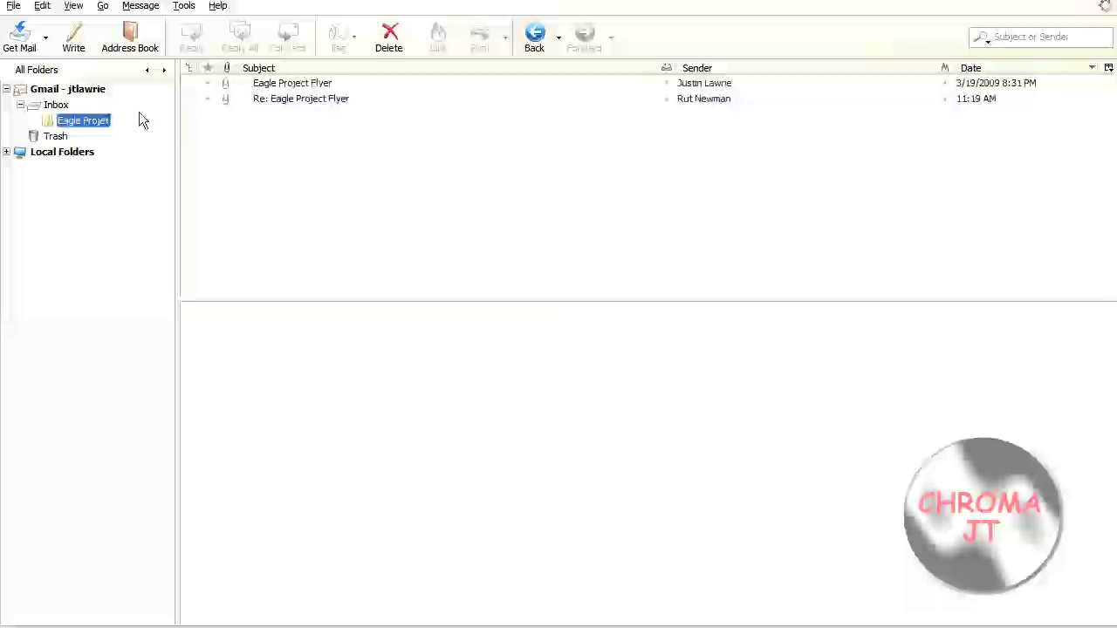
left_click(254, 87)
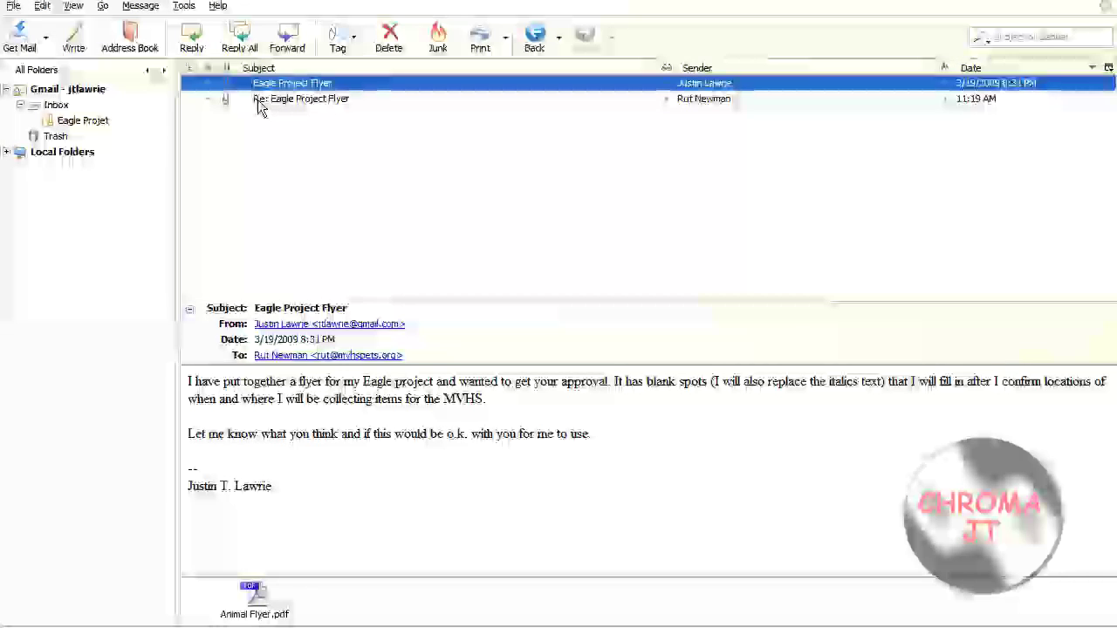
left_click(257, 99)
left_click(83, 121)
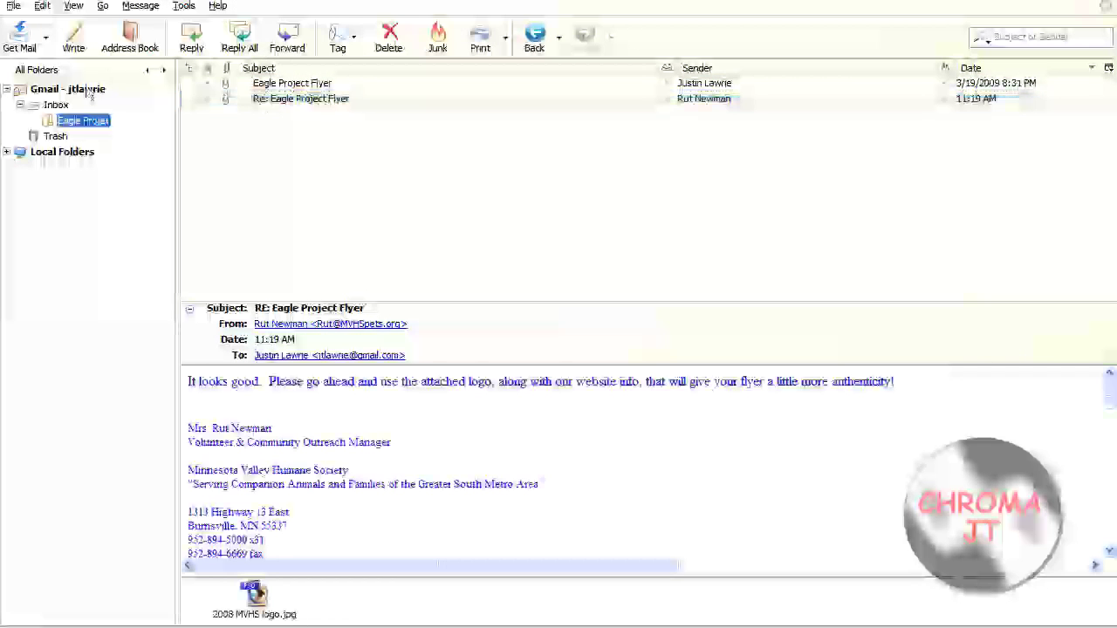
left_click(75, 104)
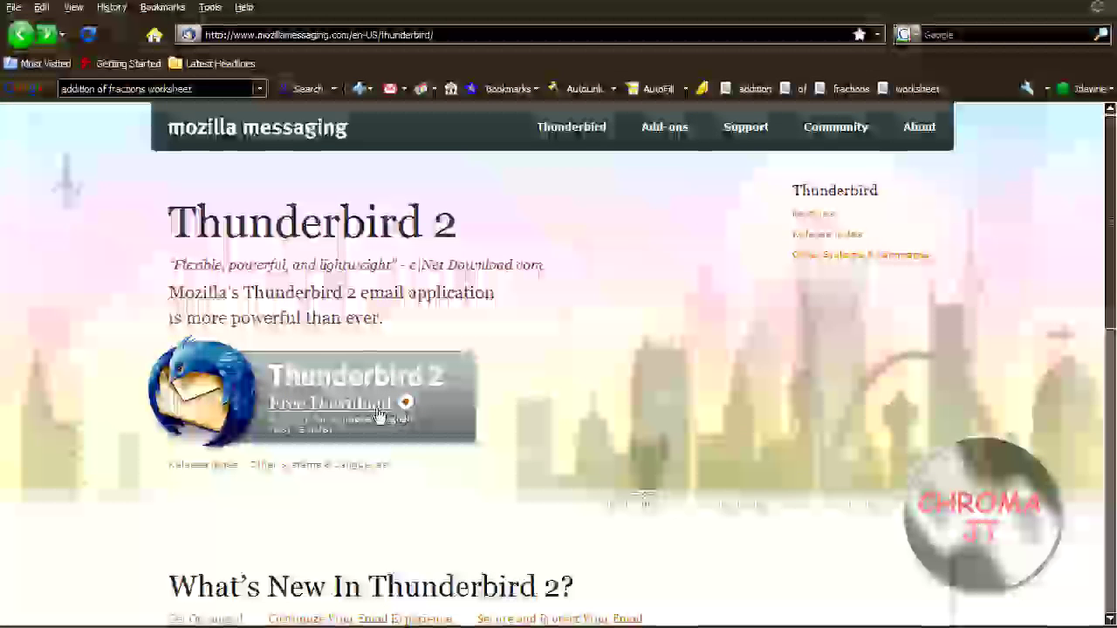
Start the free Thunderbird 2 download, decline saving the installer, and begin creating a new account
left_click(406, 404)
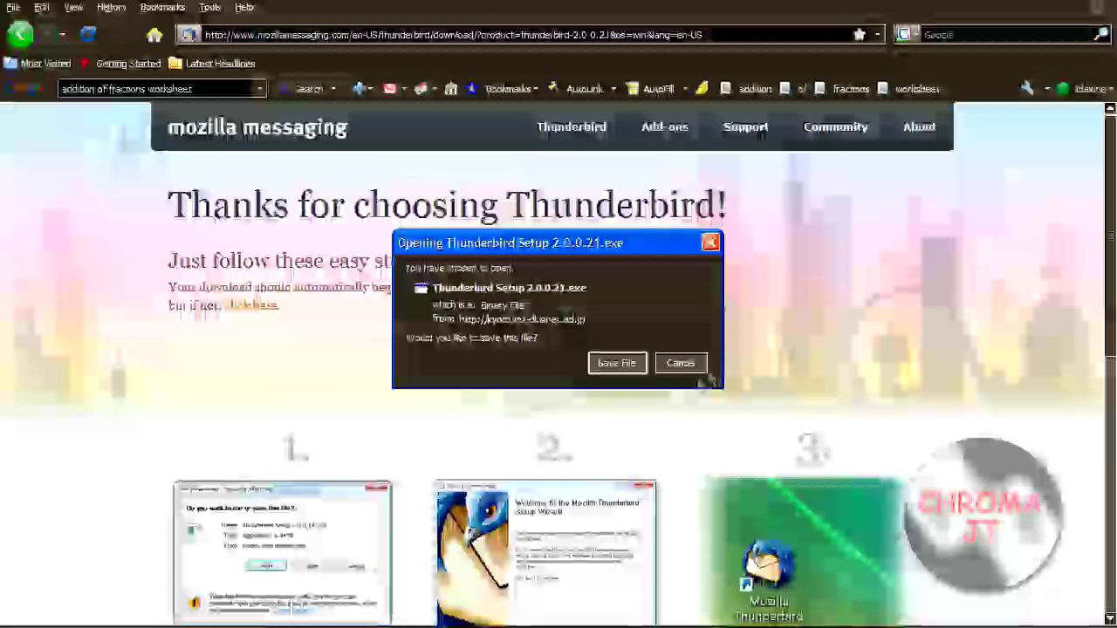
left_click(680, 363)
scroll(736, 307, "down", 5)
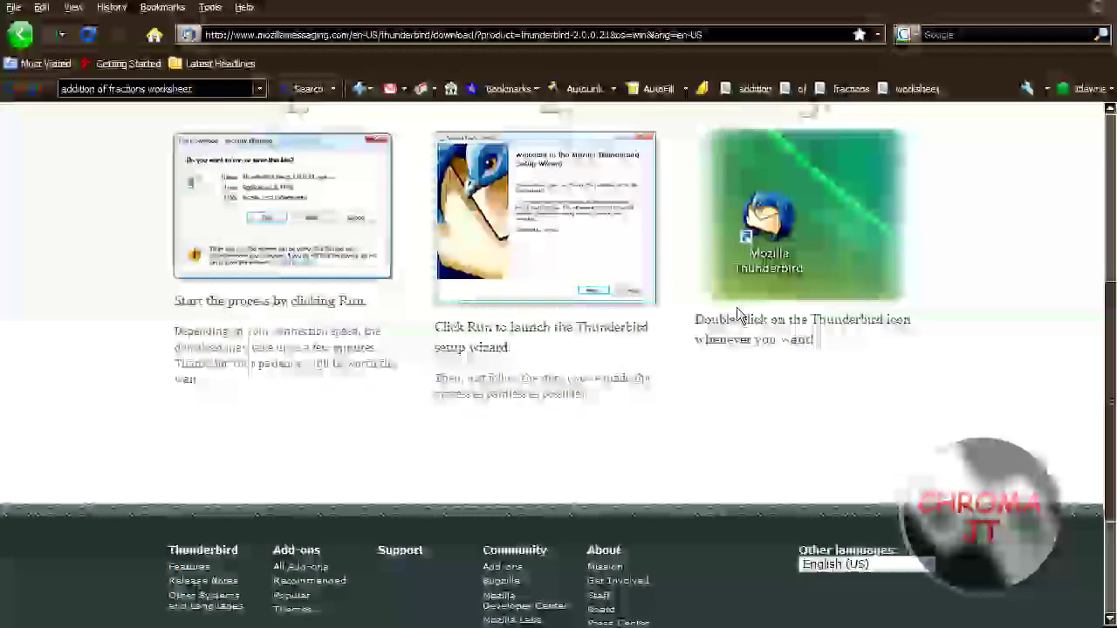
scroll(737, 307, "down", 3)
scroll(746, 312, "up", 8)
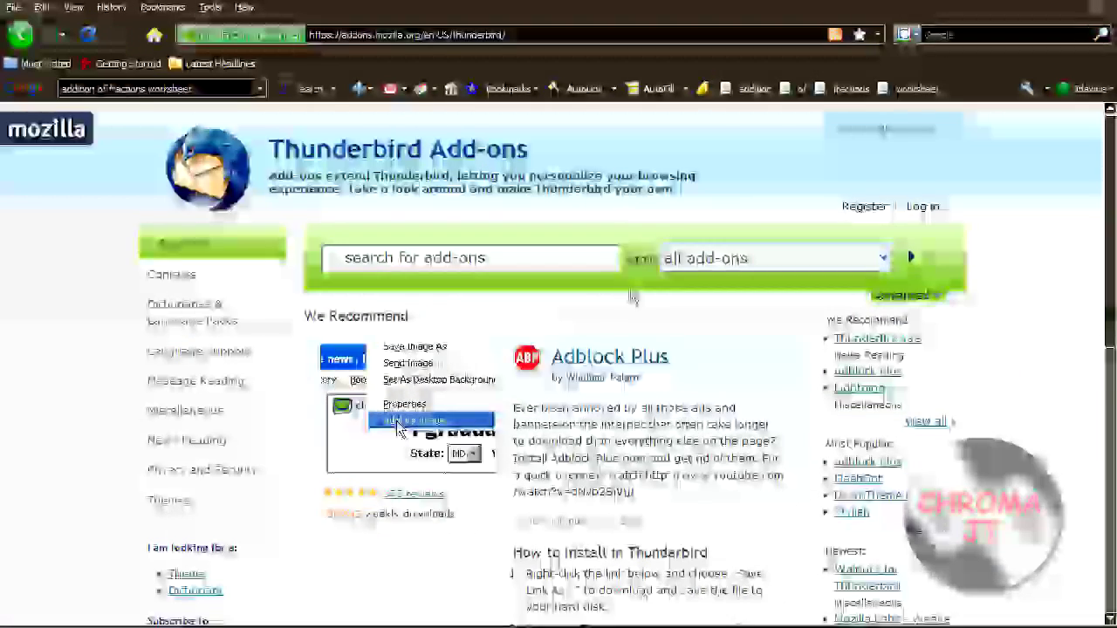
scroll(646, 171, "down", 2)
scroll(627, 153, "down", 1)
scroll(663, 175, "down", 3)
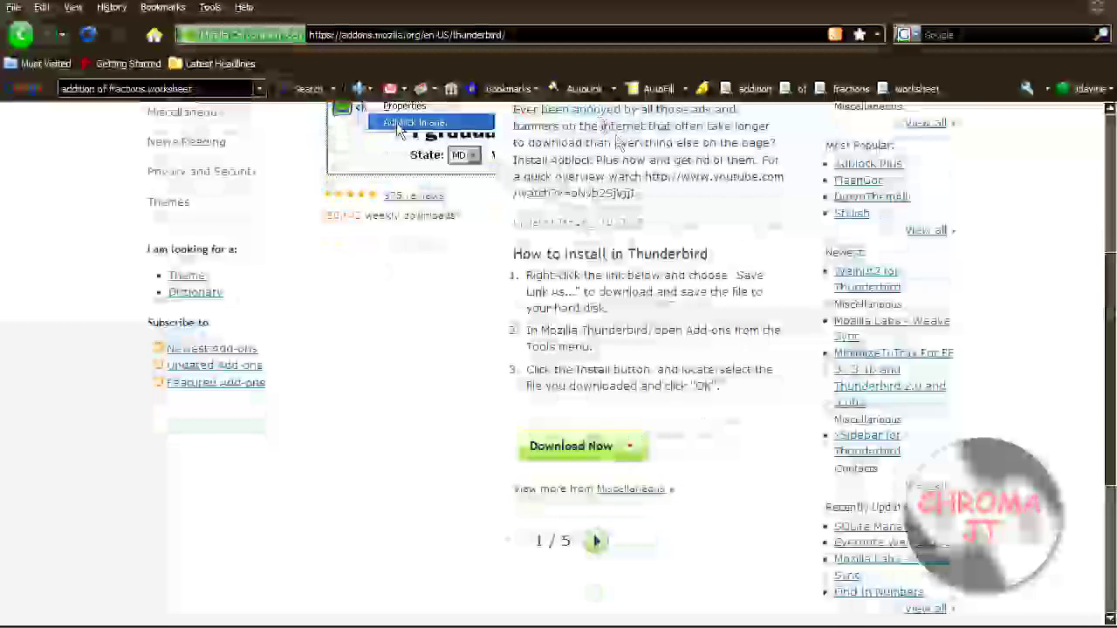
scroll(722, 212, "up", 3)
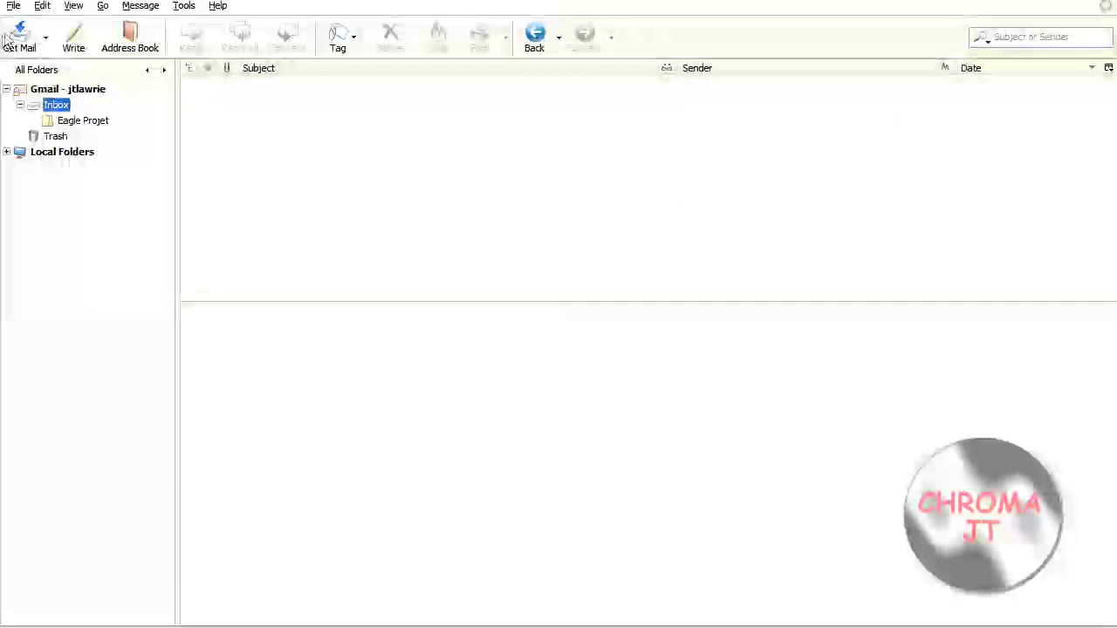
left_click(13, 5)
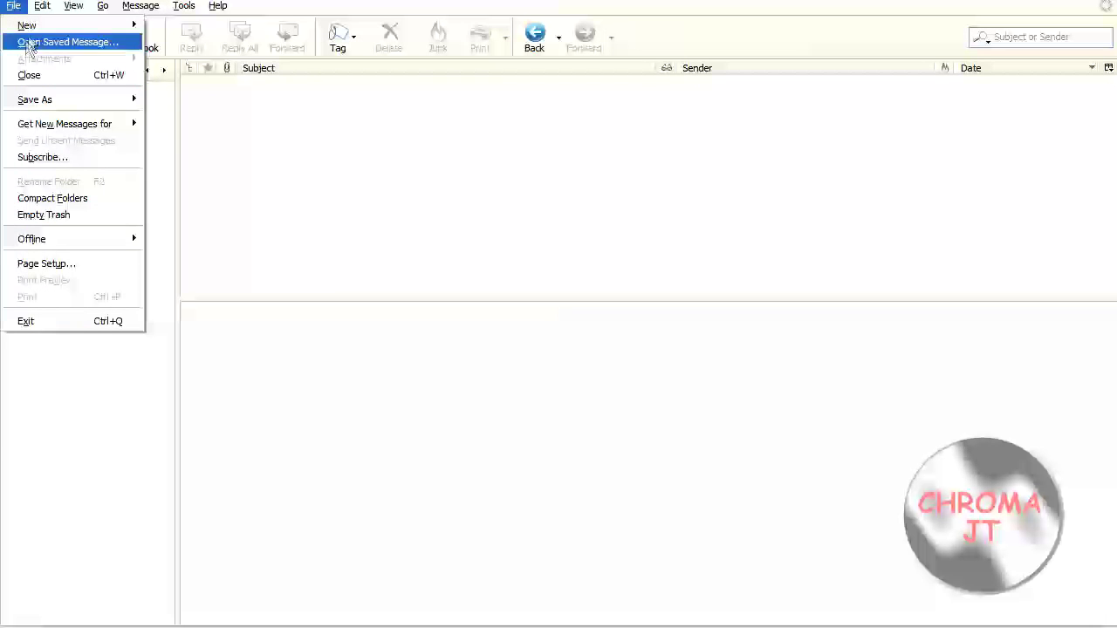
mouse_move(27, 25)
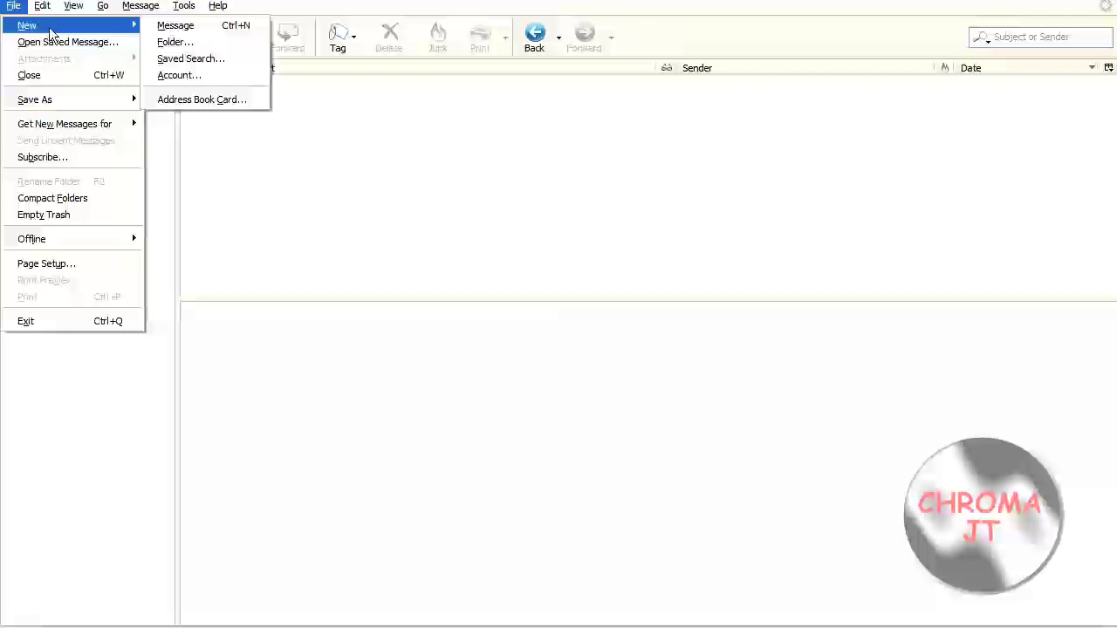
left_click(181, 75)
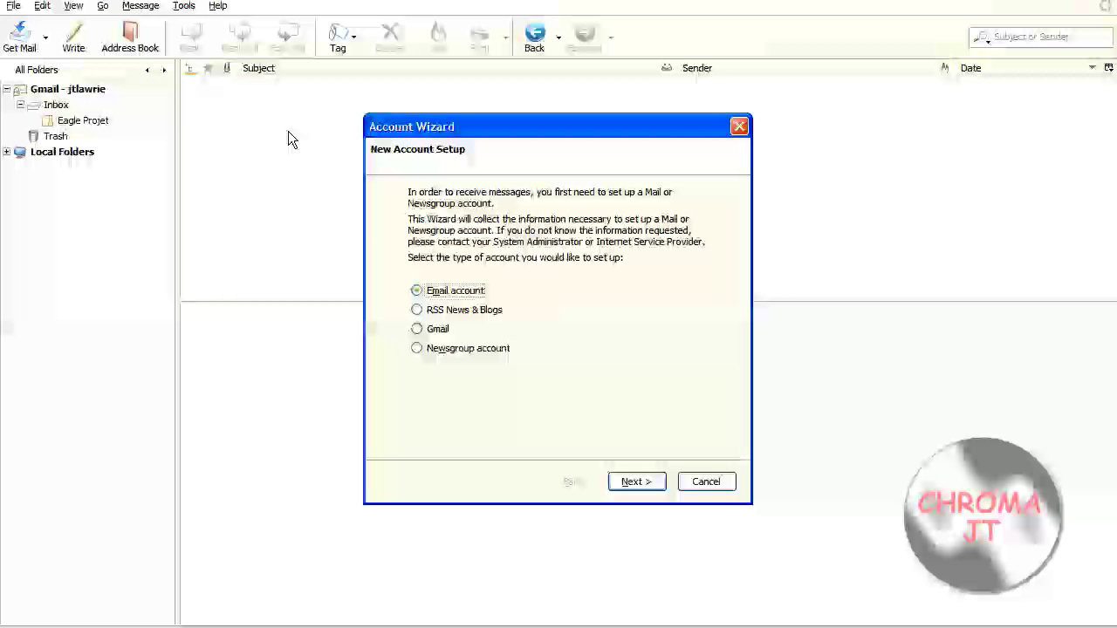
left_click(654, 484)
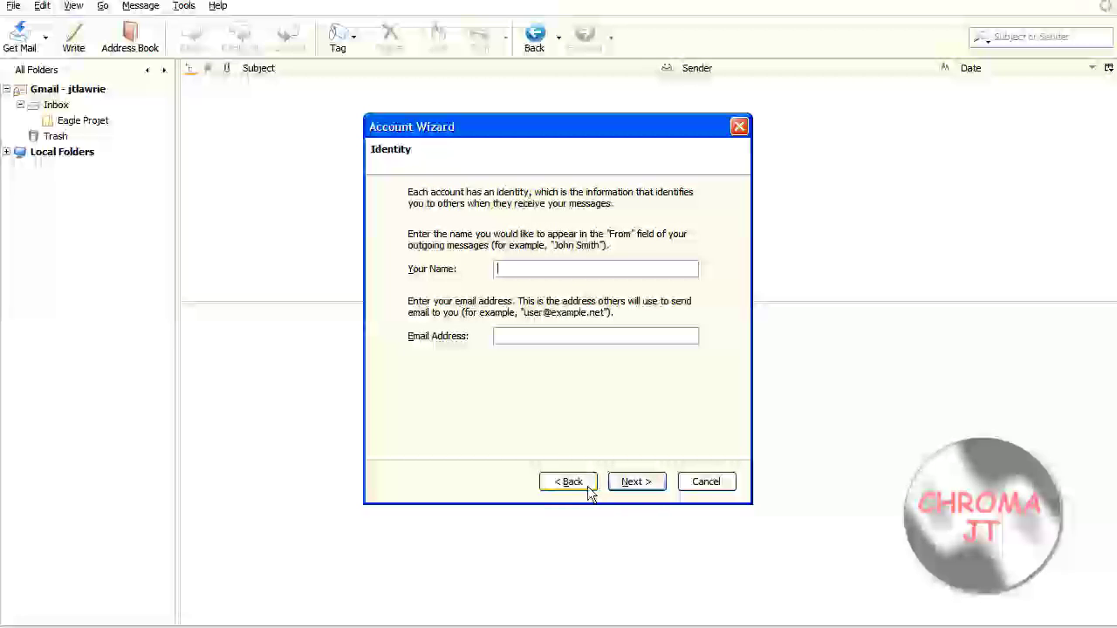
left_click(711, 487)
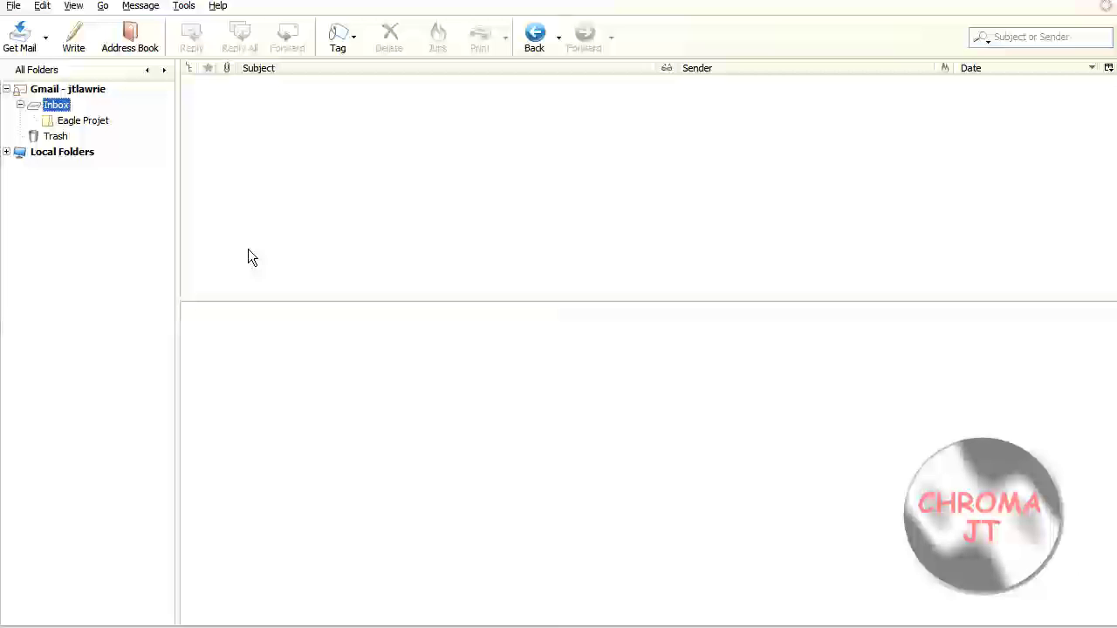